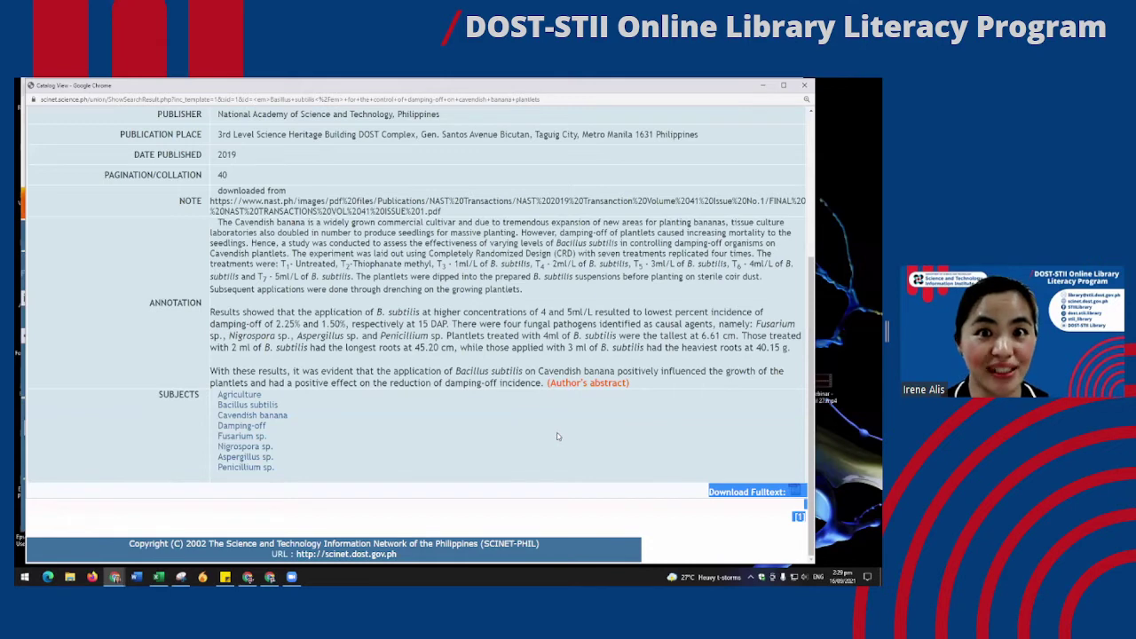
# Review the catalog record on Bacillus subtilis for damping-off control on cavendish banana plantlets and close its window
pyautogui.click(577, 446)
pyautogui.scroll(3, 558, 453)
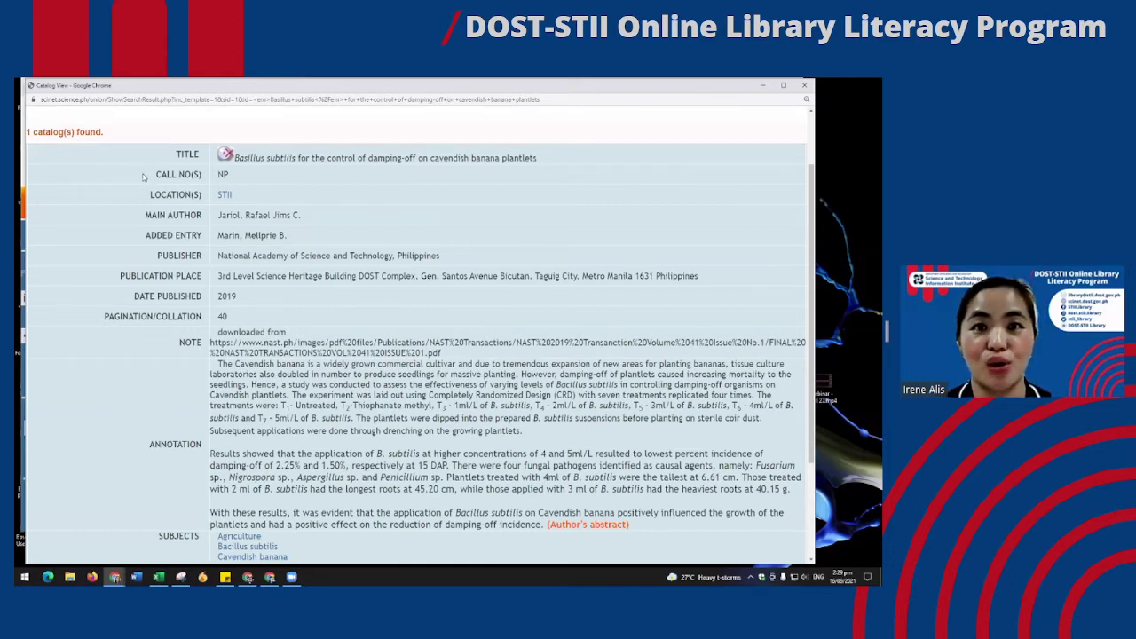
pyautogui.moveTo(178, 158); pyautogui.dragTo(253, 181)
pyautogui.click(167, 132)
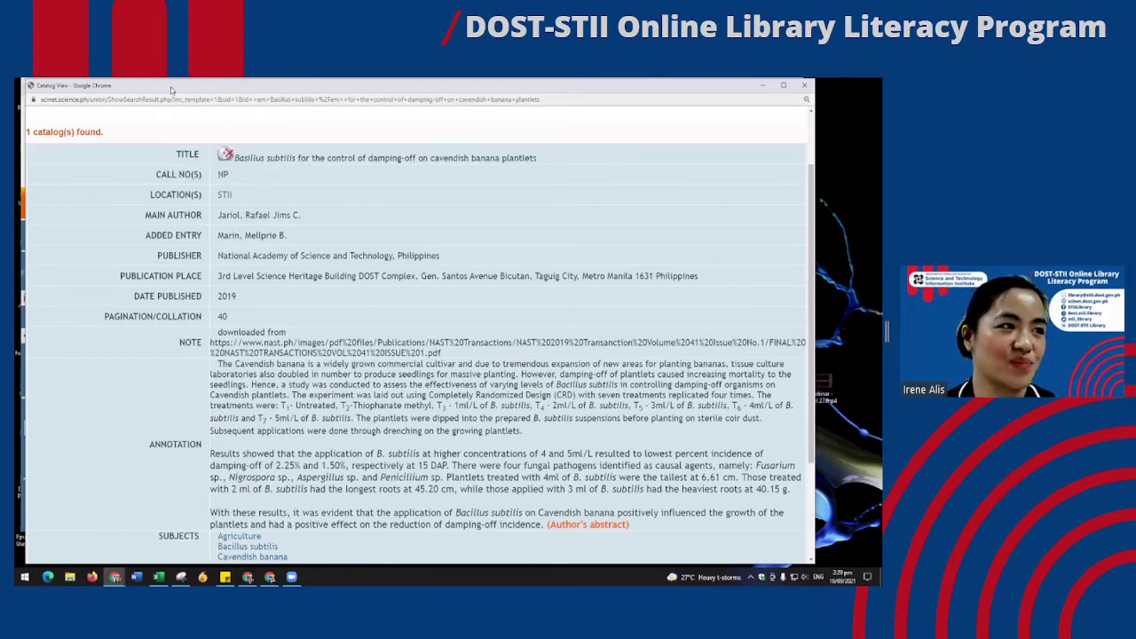
pyautogui.moveTo(174, 93); pyautogui.dragTo(308, 157)
pyautogui.moveTo(813, 155); pyautogui.dragTo(589, 154)
pyautogui.hotkey('ctrl', 'w')
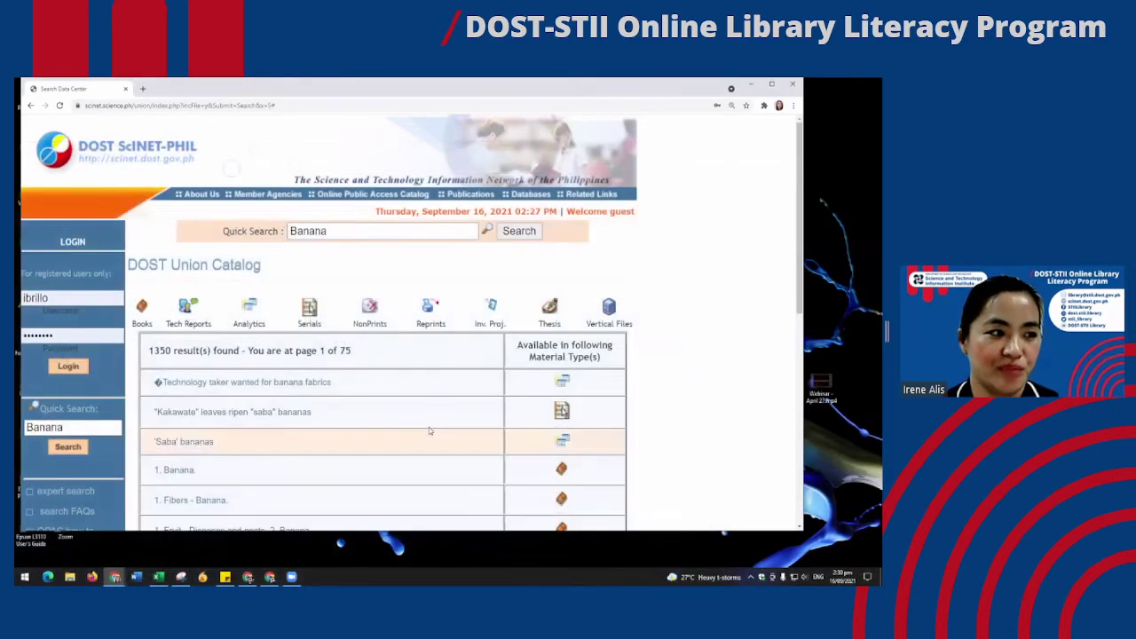
# Look through the Banana search results and open the union catalog's expert search page
pyautogui.scroll(-5, 428, 421)
pyautogui.scroll(-1, 429, 417)
pyautogui.scroll(4, 429, 417)
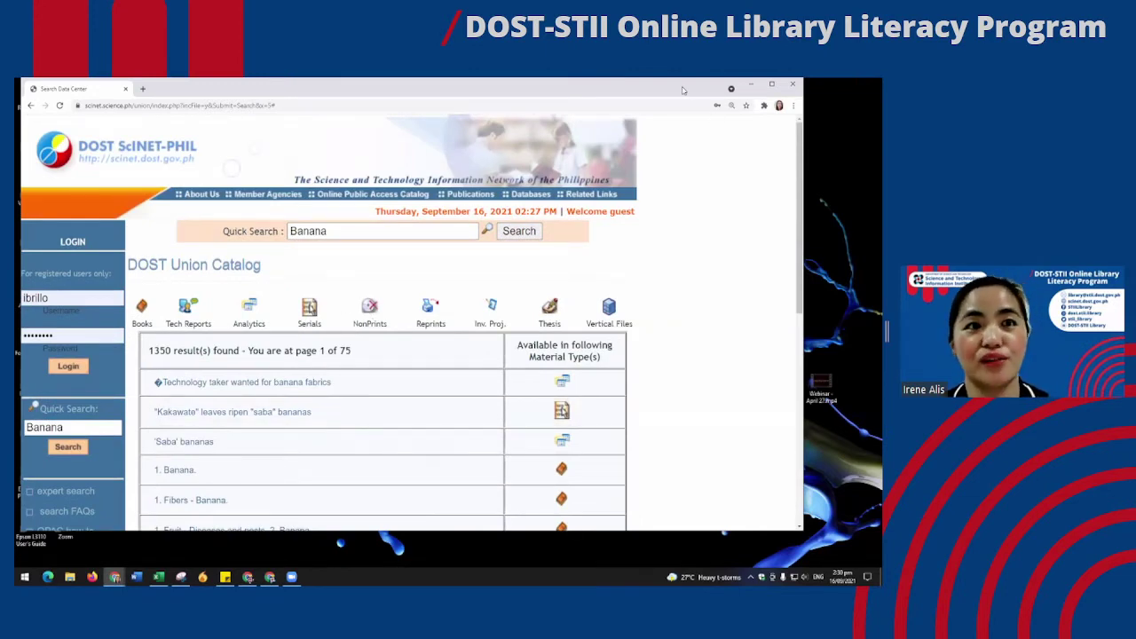
pyautogui.moveTo(685, 90); pyautogui.dragTo(716, 89)
pyautogui.scroll(-2, 365, 385)
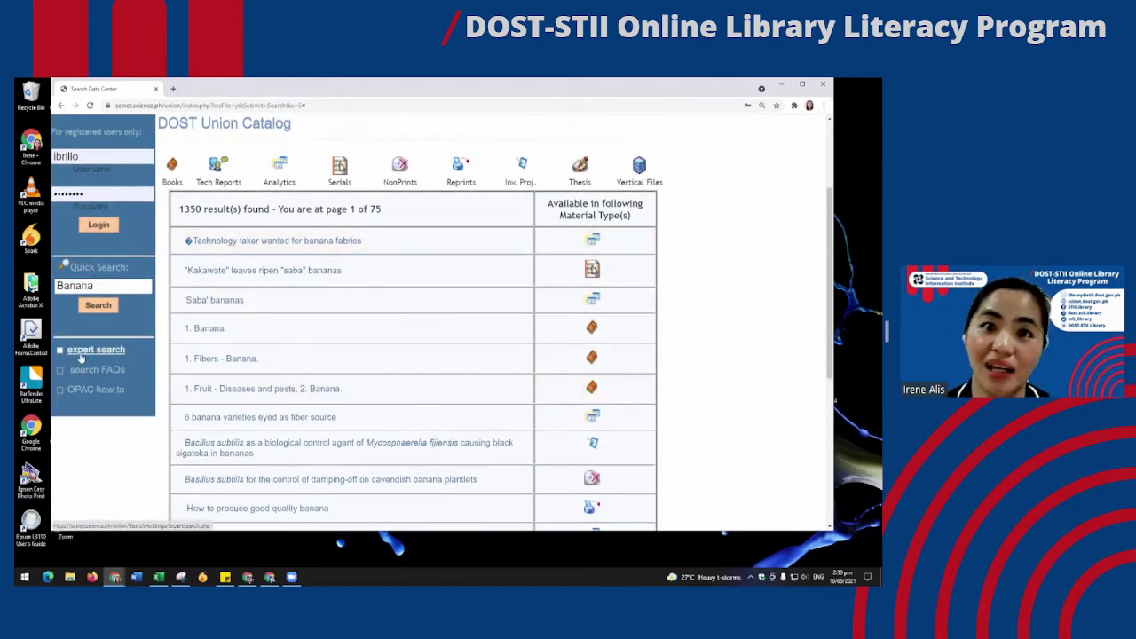
pyautogui.click(80, 354)
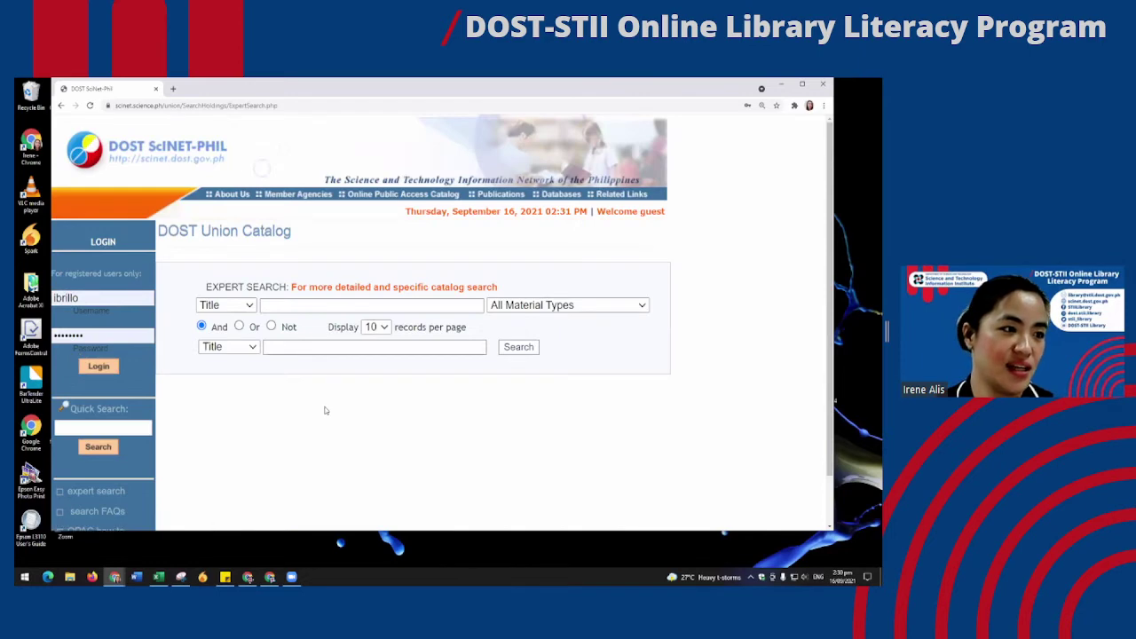
# Examine the searchable fields and the material types offered in the expert search form
pyautogui.scroll(-1, 325, 409)
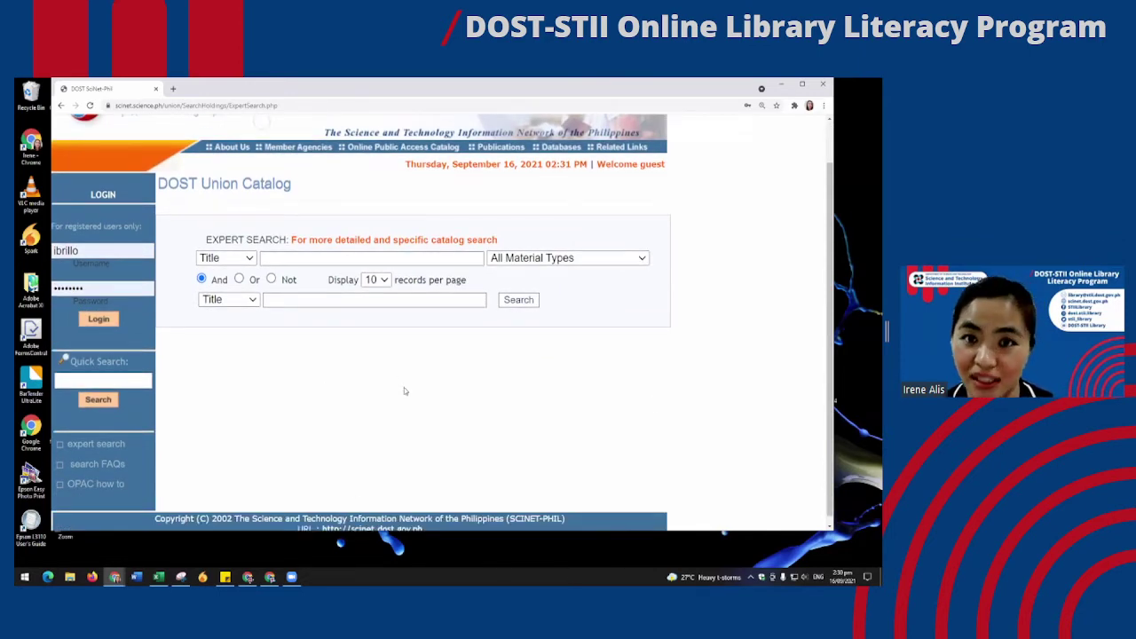
pyautogui.click(246, 264)
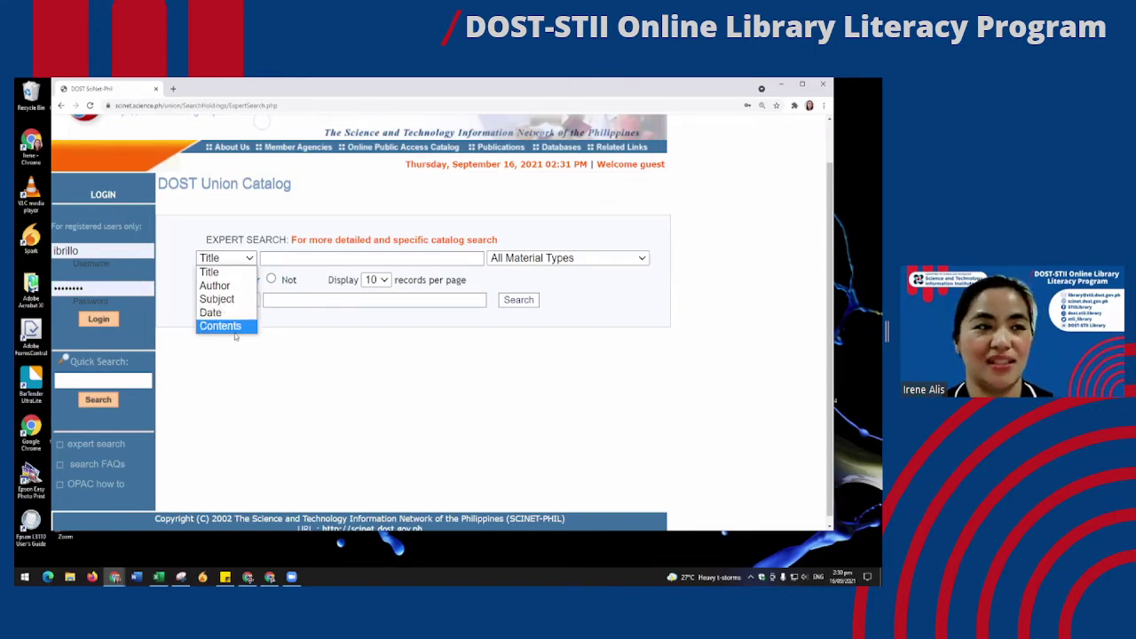
pyautogui.click(306, 369)
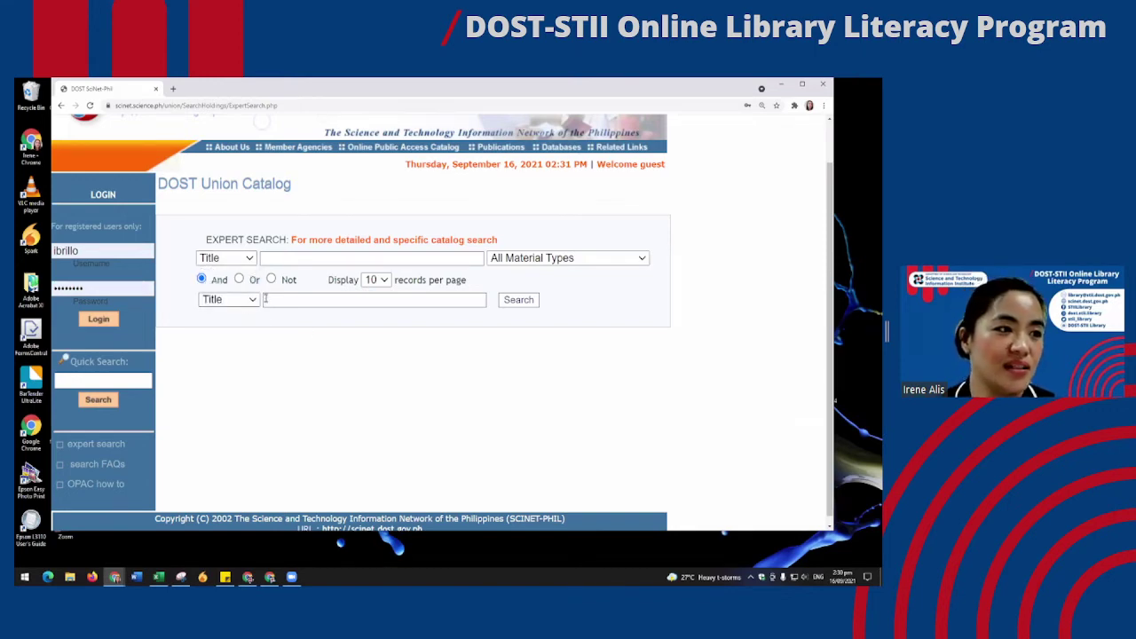
pyautogui.click(536, 261)
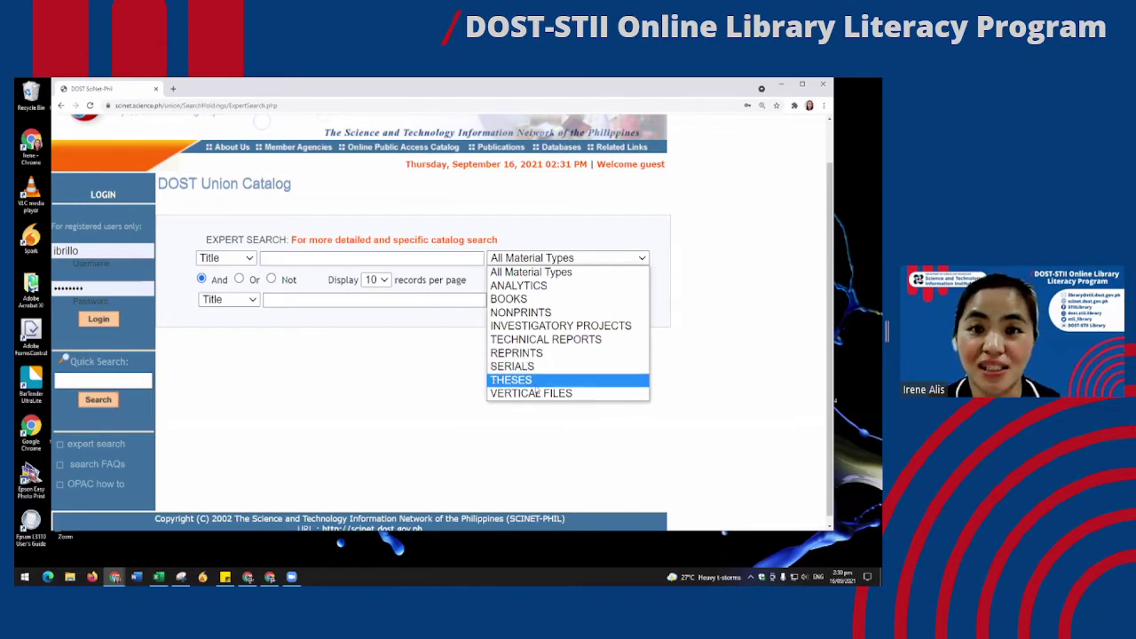
pyautogui.click(415, 380)
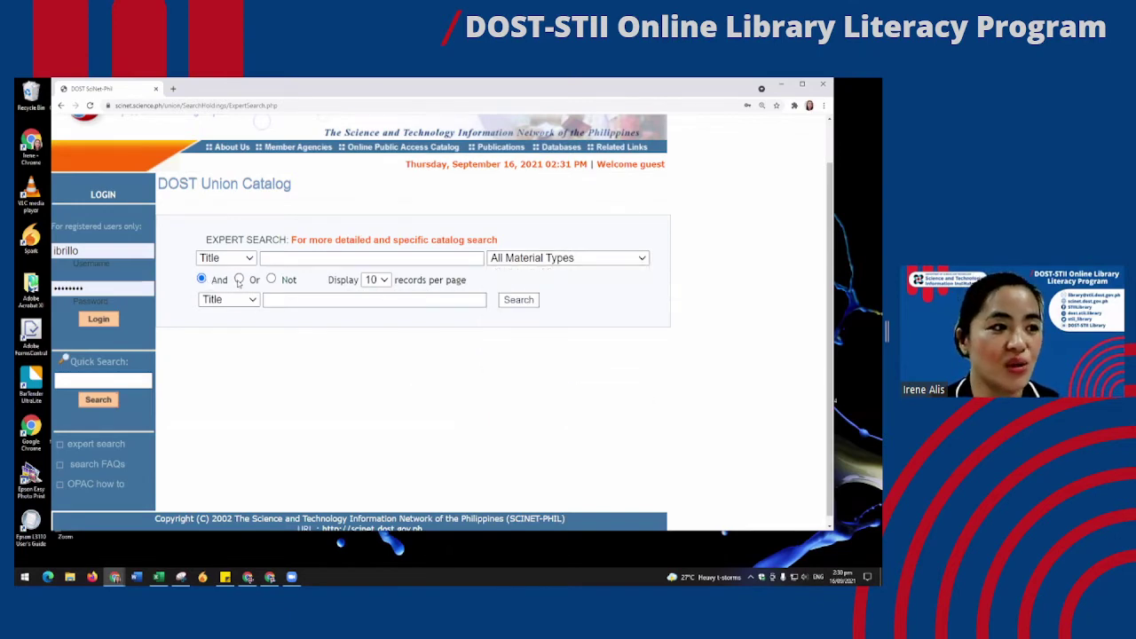
# Set the operator between the two search terms to Not and check the records-per-page choices
pyautogui.click(239, 280)
pyautogui.click(272, 280)
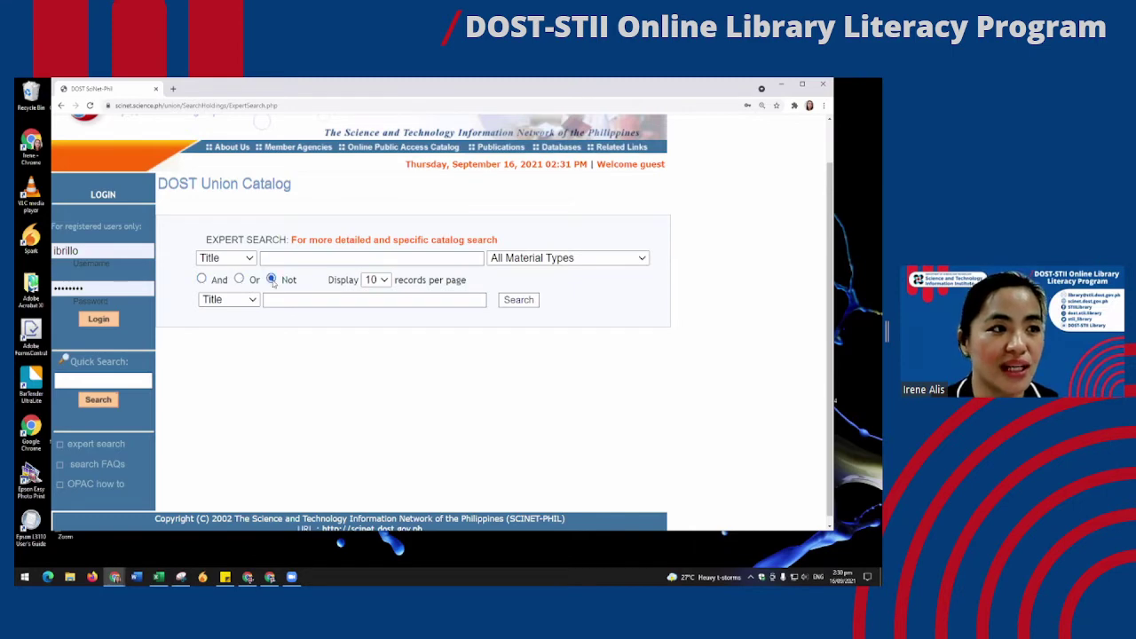
pyautogui.click(382, 281)
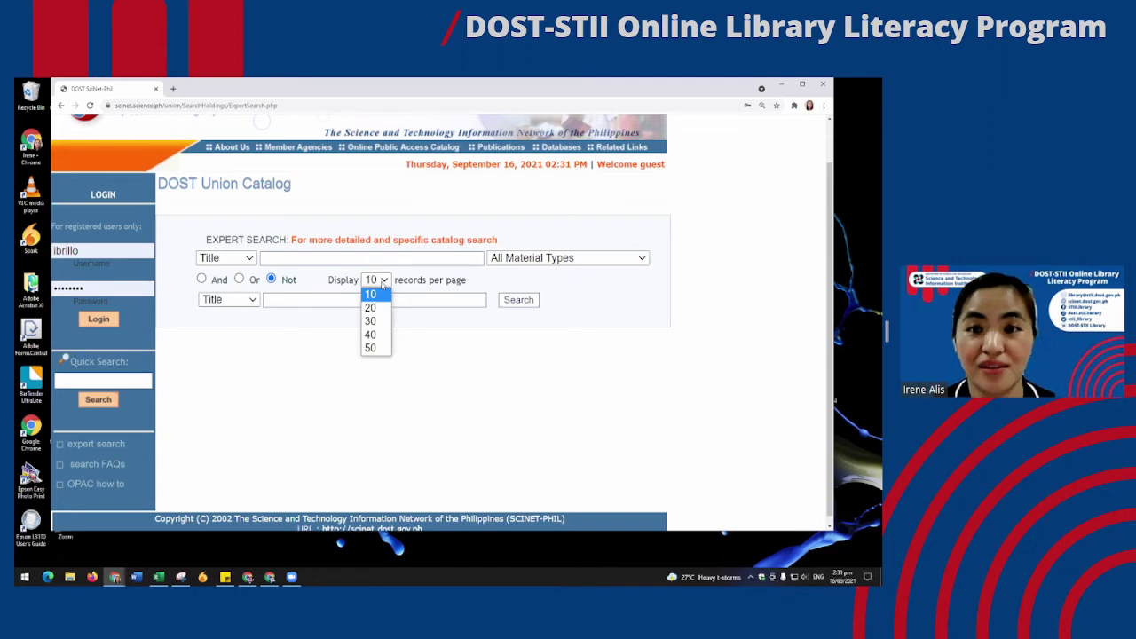
pyautogui.click(286, 334)
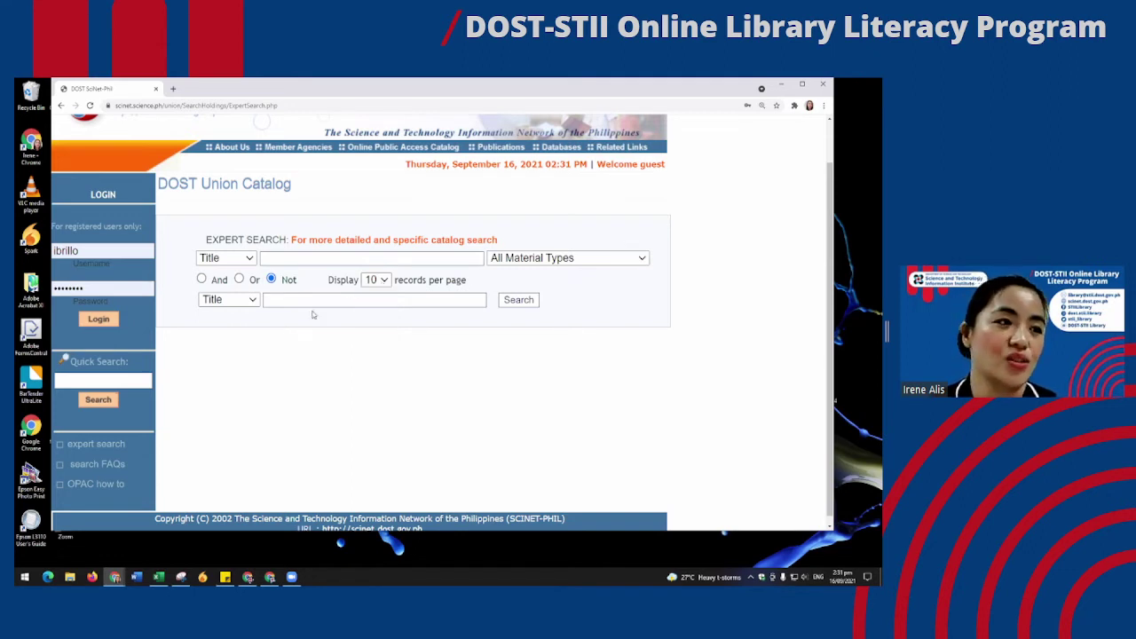
# Set the first search criterion to Subject with the term "Science"
pyautogui.click(304, 256)
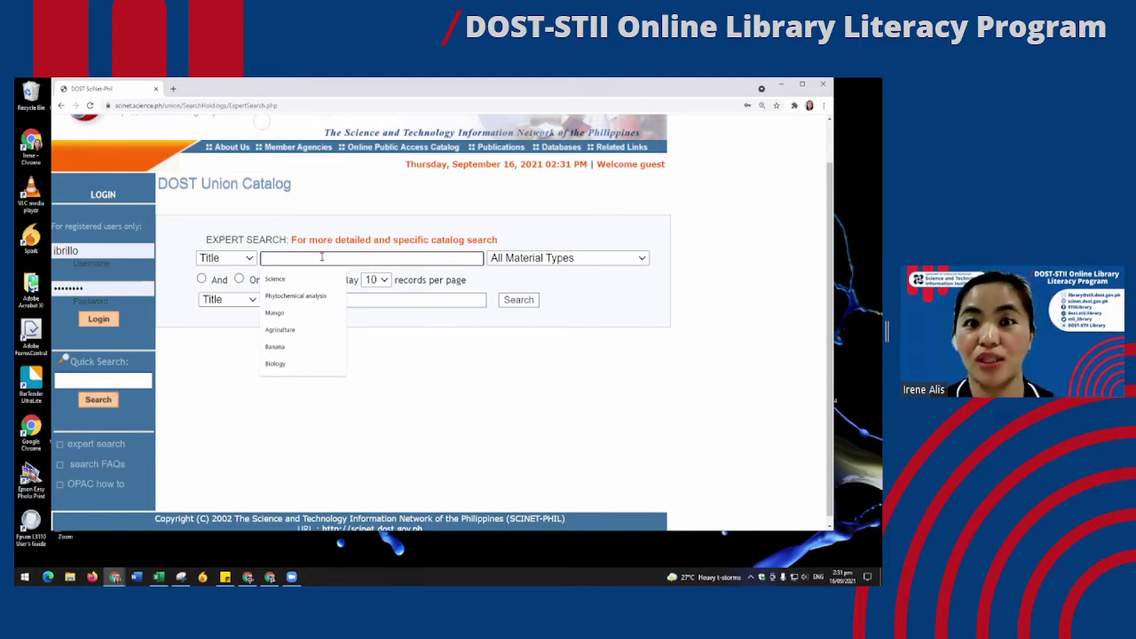
pyautogui.click(215, 261)
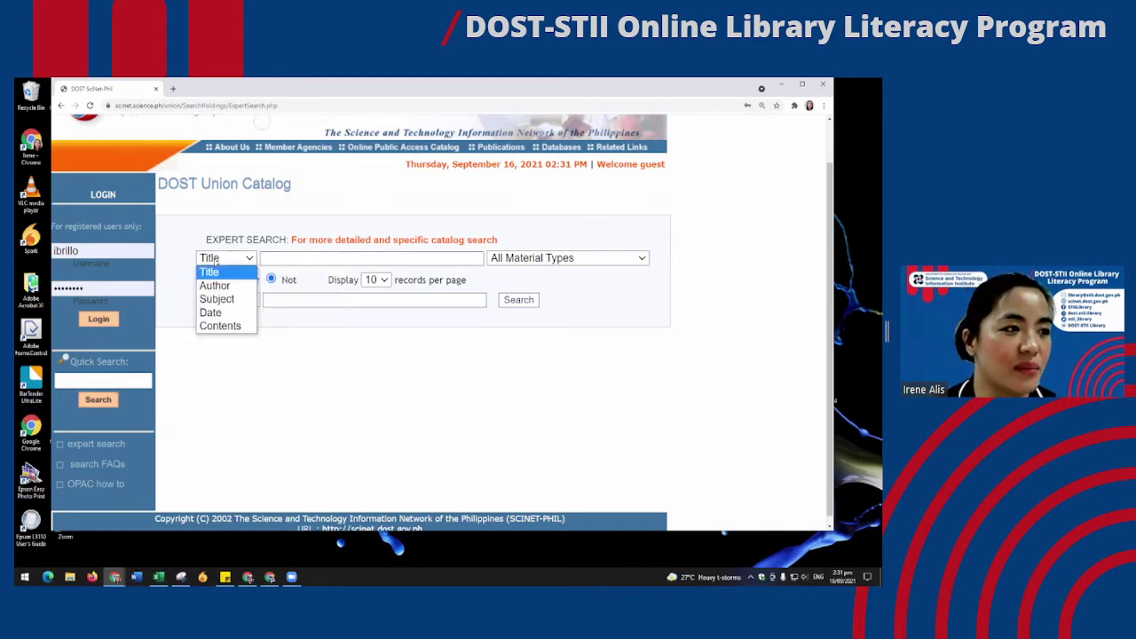
pyautogui.click(217, 300)
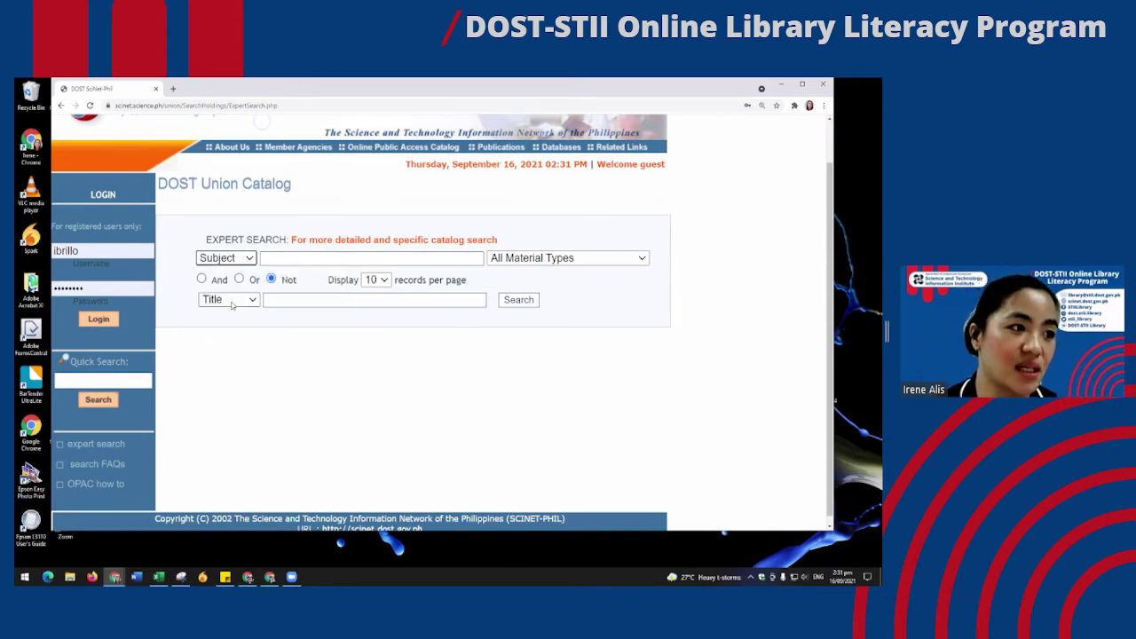
pyautogui.click(300, 258)
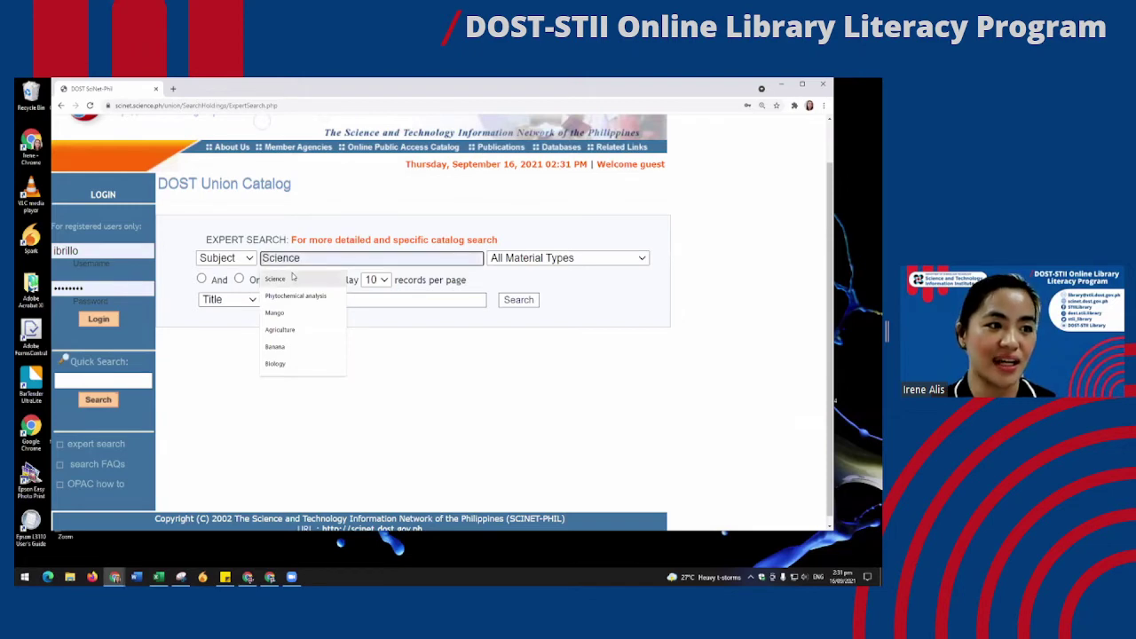
pyautogui.click(292, 278)
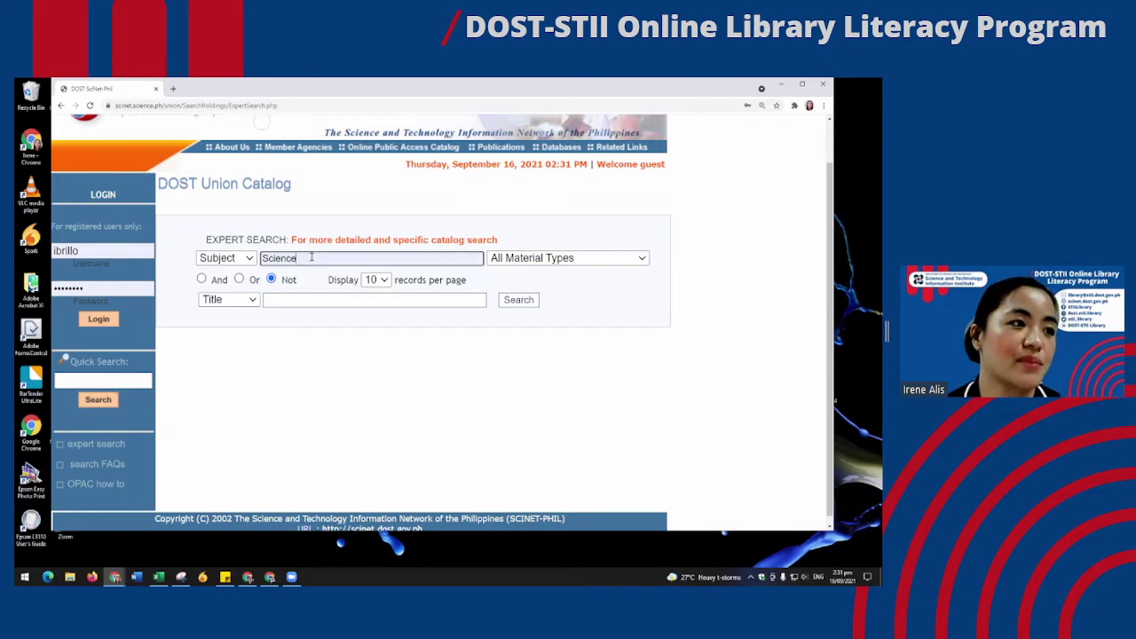
pyautogui.moveTo(310, 257); pyautogui.dragTo(259, 257)
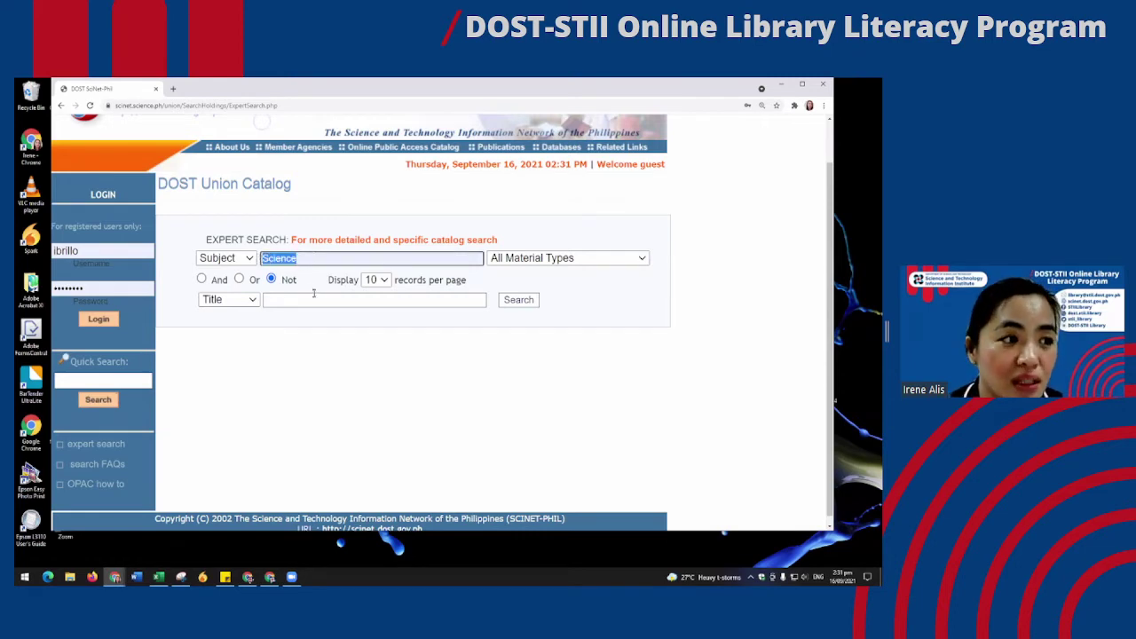
# Set the second search criterion to Contents with the term "banana"
pyautogui.click(278, 302)
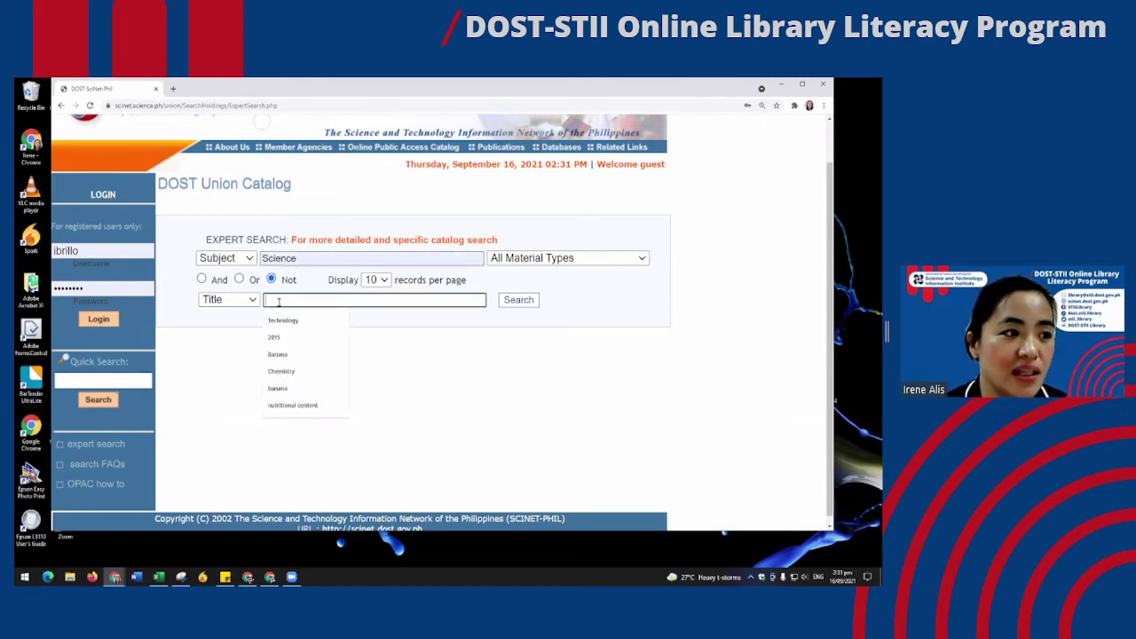
pyautogui.click(248, 300)
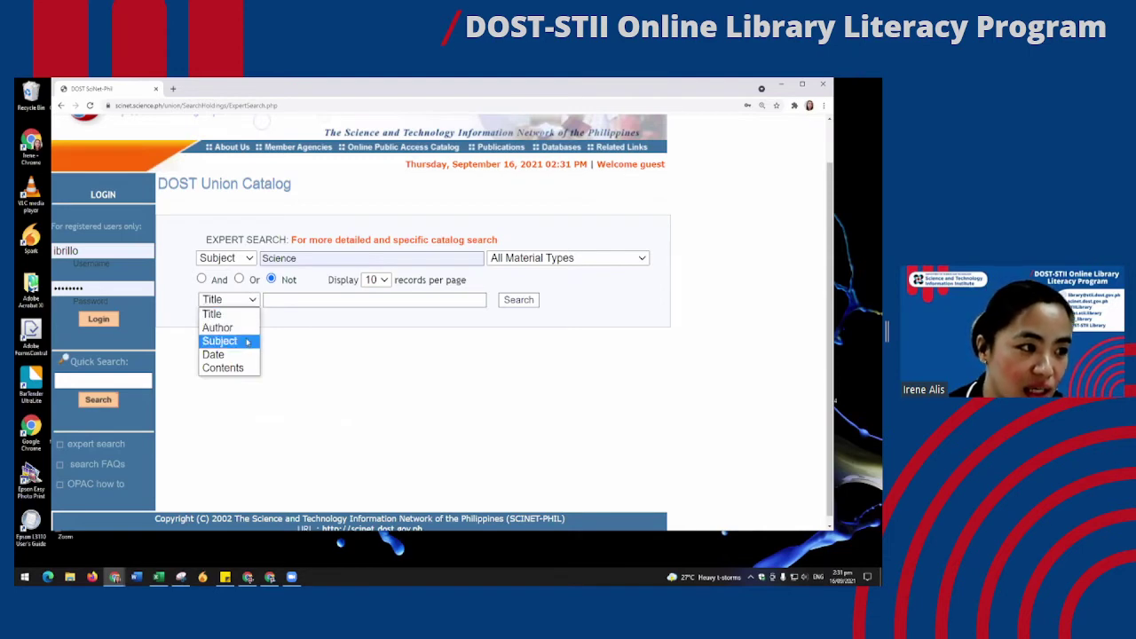
pyautogui.click(233, 371)
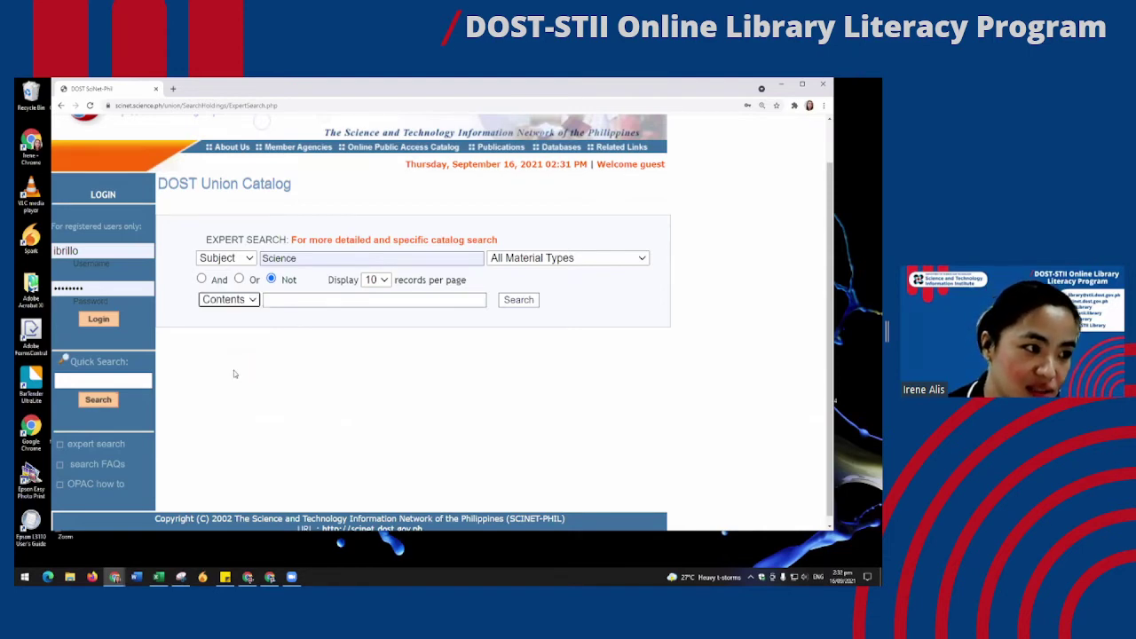
pyautogui.click(310, 300)
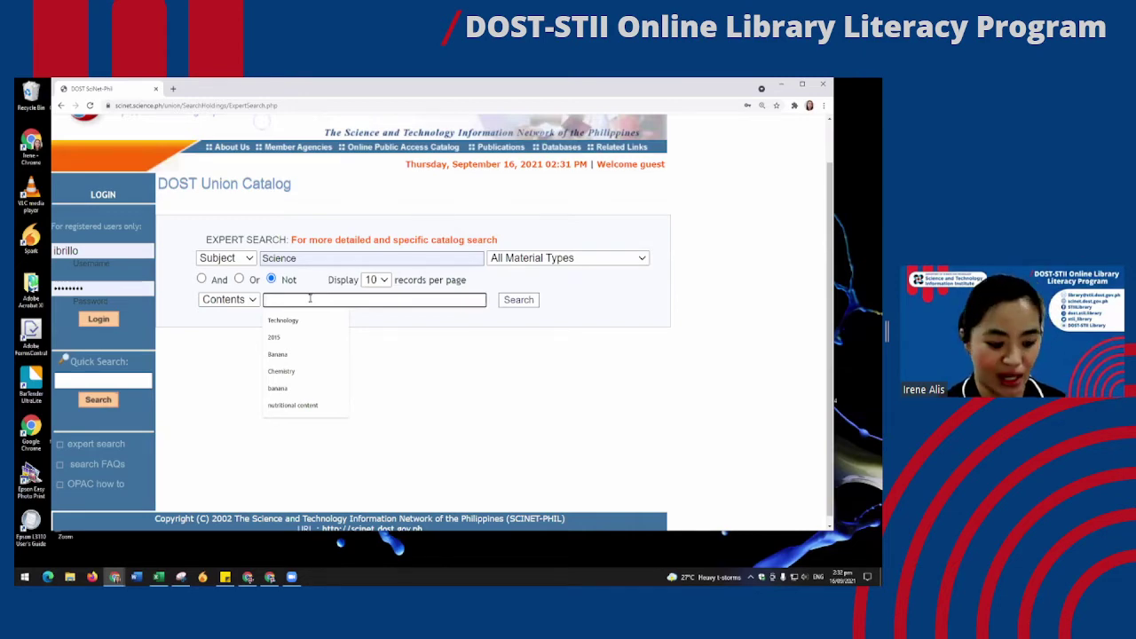
pyautogui.write('banana')
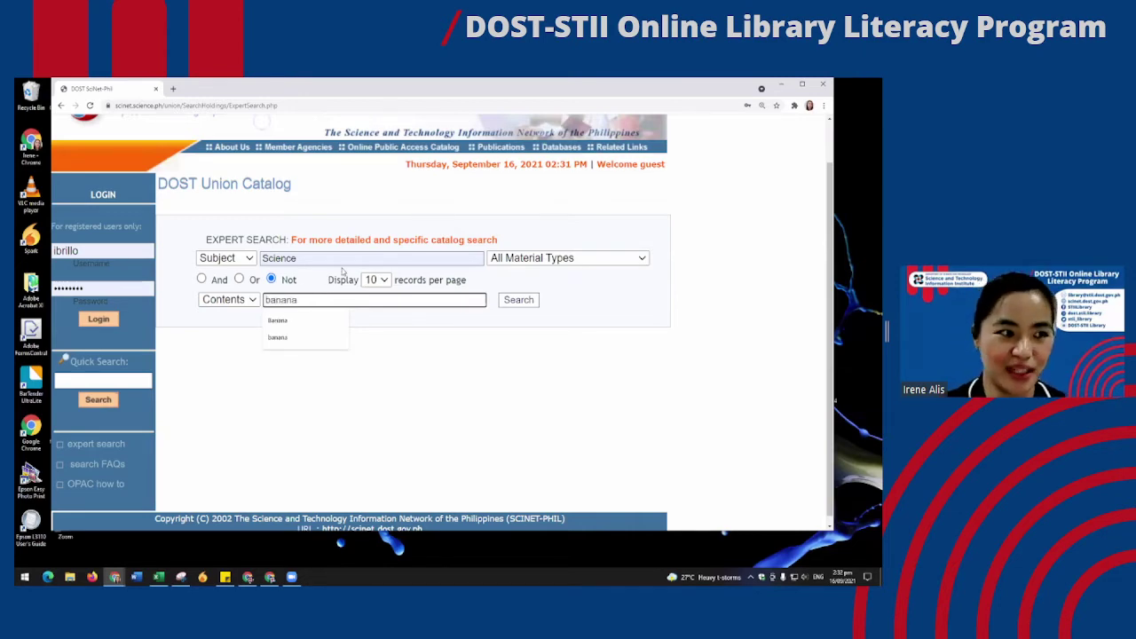
# Try running the expert search and go back to the search form
pyautogui.click(530, 303)
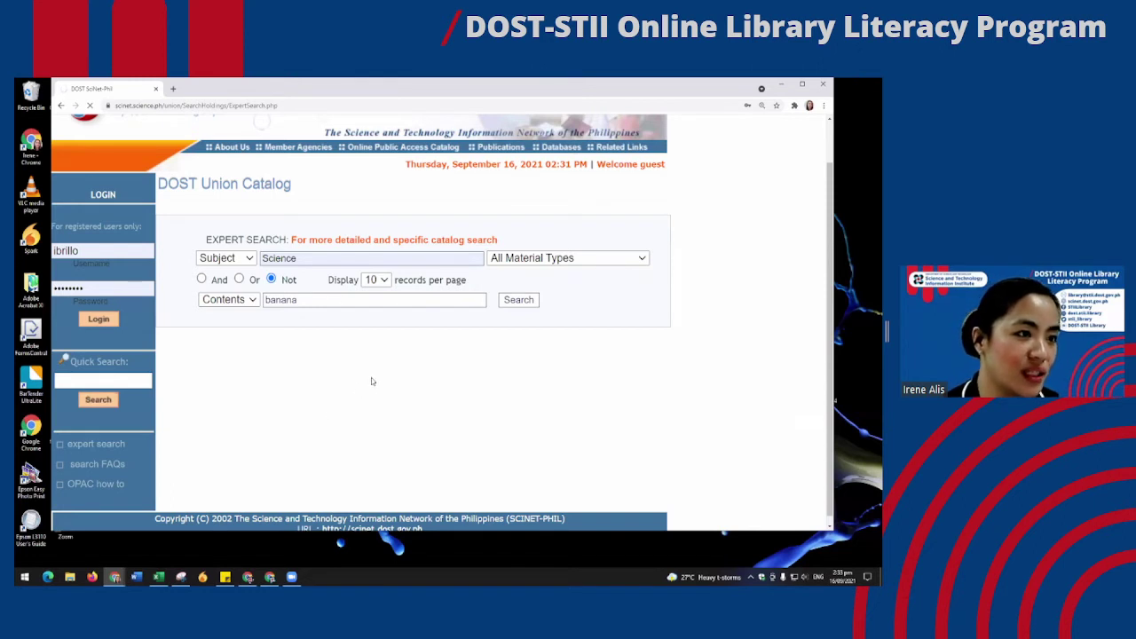
pyautogui.scroll(-1, 363, 390)
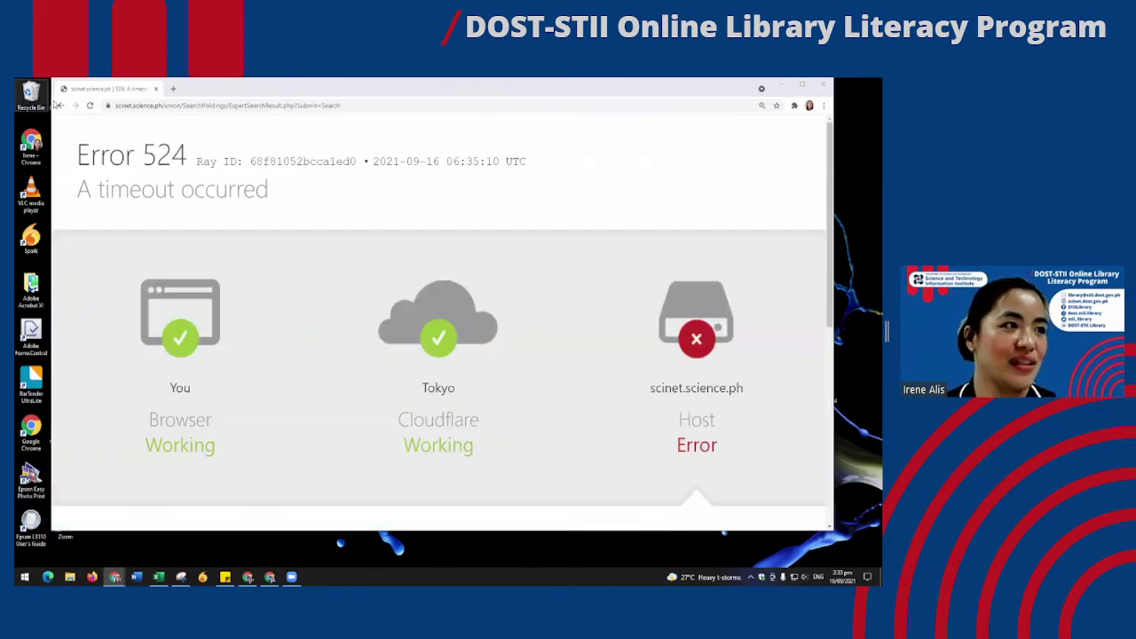
pyautogui.click(61, 106)
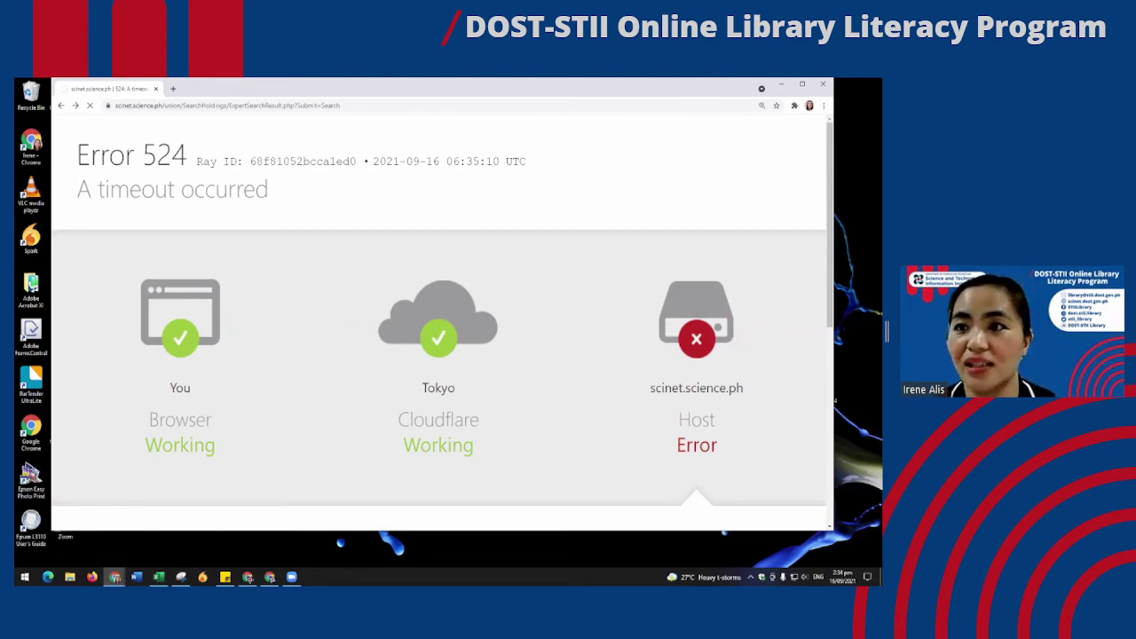
# Switch to Gmail and read the expanded book request and the library's reply, highlighting the feedback form heading and link
pyautogui.hotkey('alt', 'Tab')
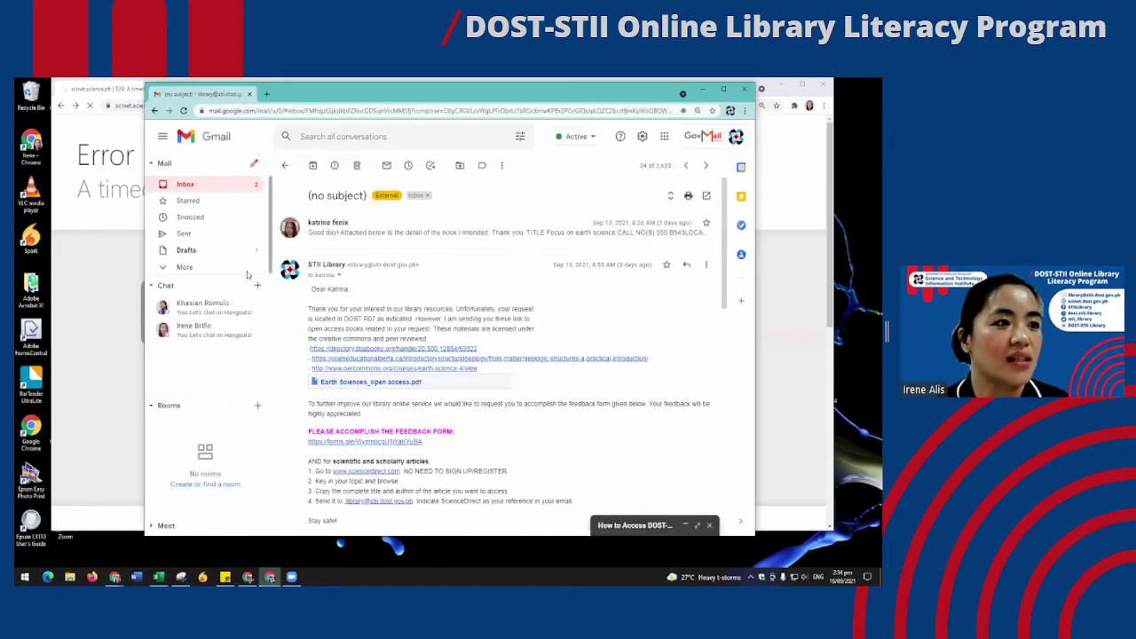
pyautogui.click(519, 239)
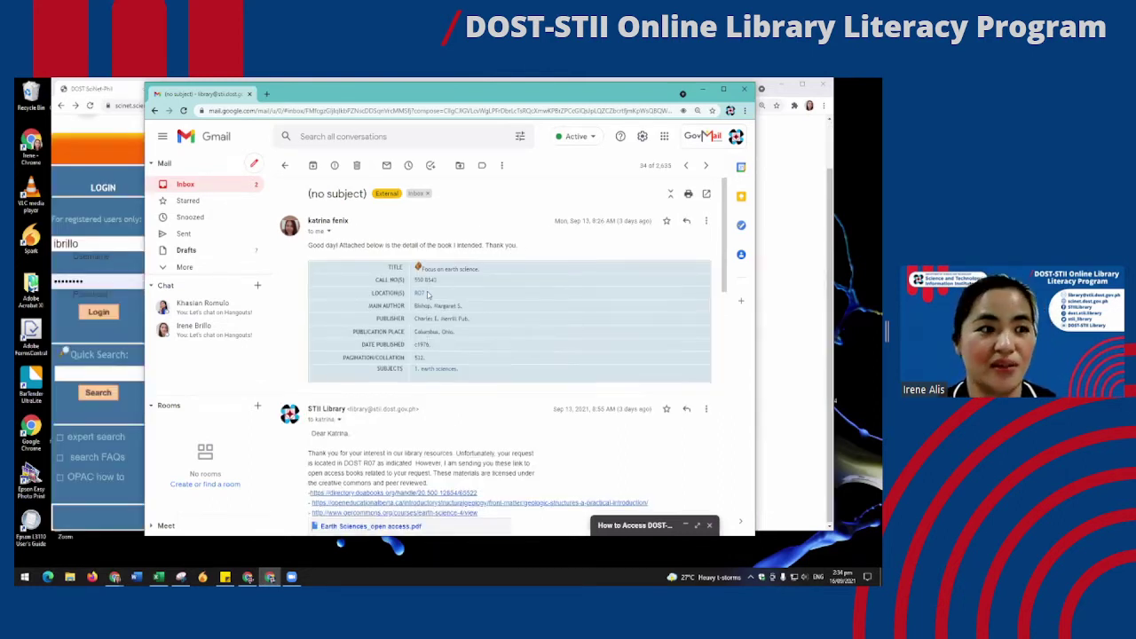
pyautogui.scroll(-1, 428, 296)
pyautogui.scroll(-3, 427, 294)
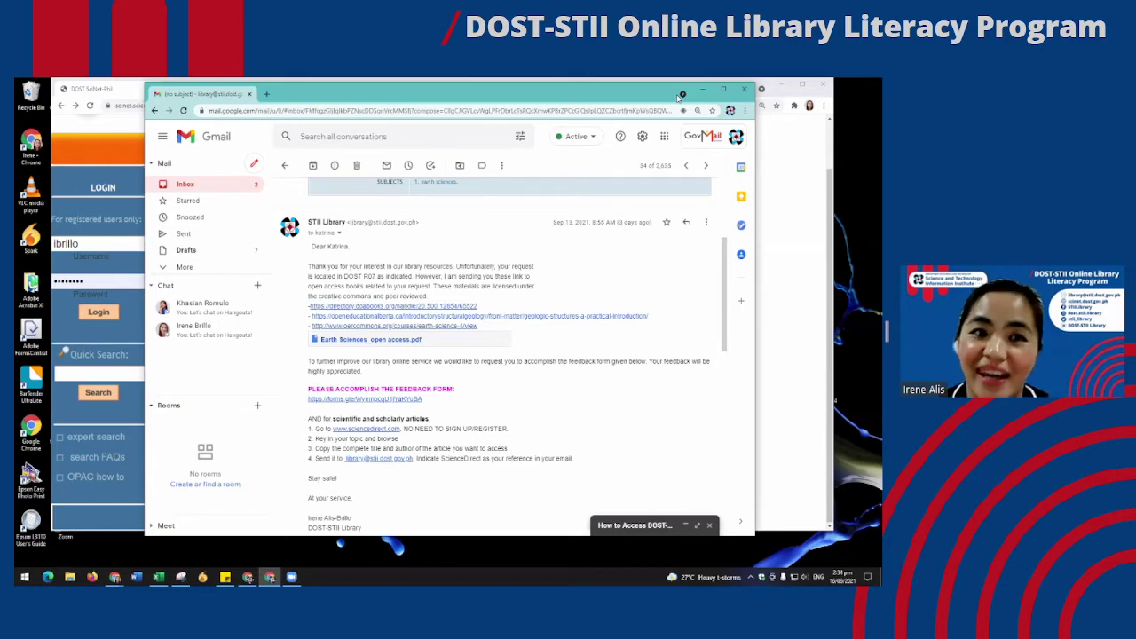
pyautogui.moveTo(682, 94); pyautogui.dragTo(747, 99)
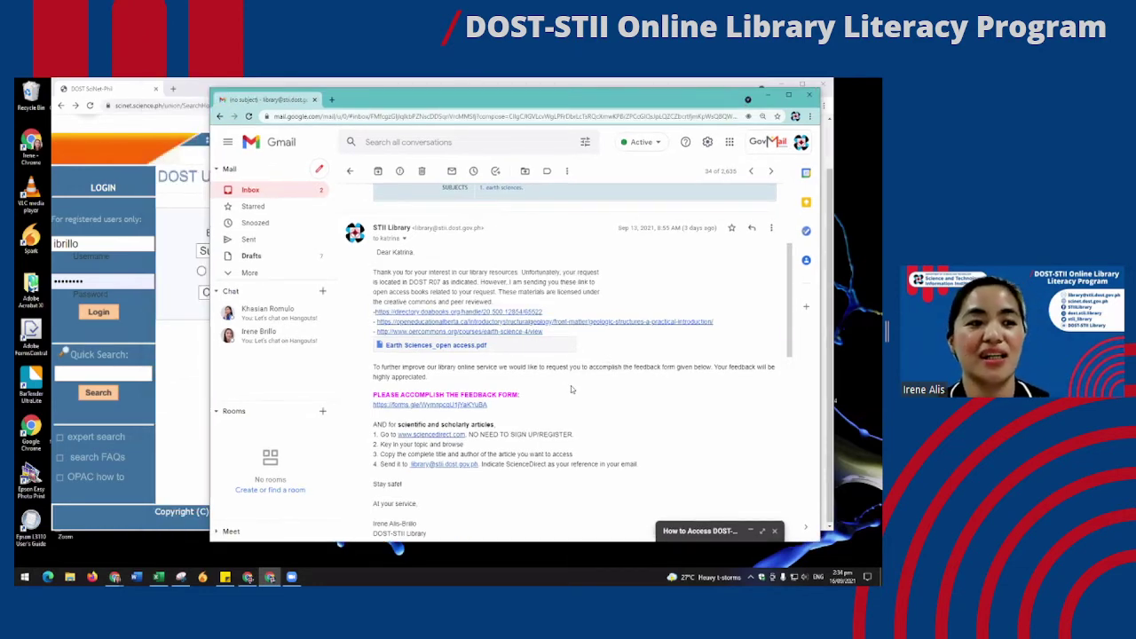
pyautogui.scroll(-1, 570, 388)
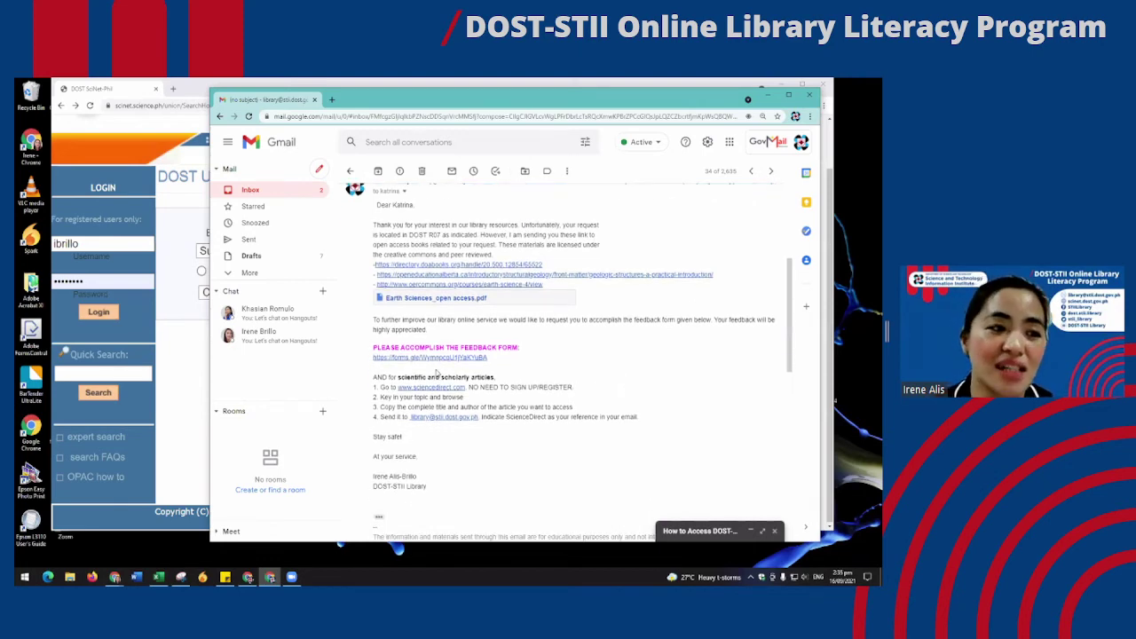
pyautogui.moveTo(372, 344); pyautogui.dragTo(509, 372)
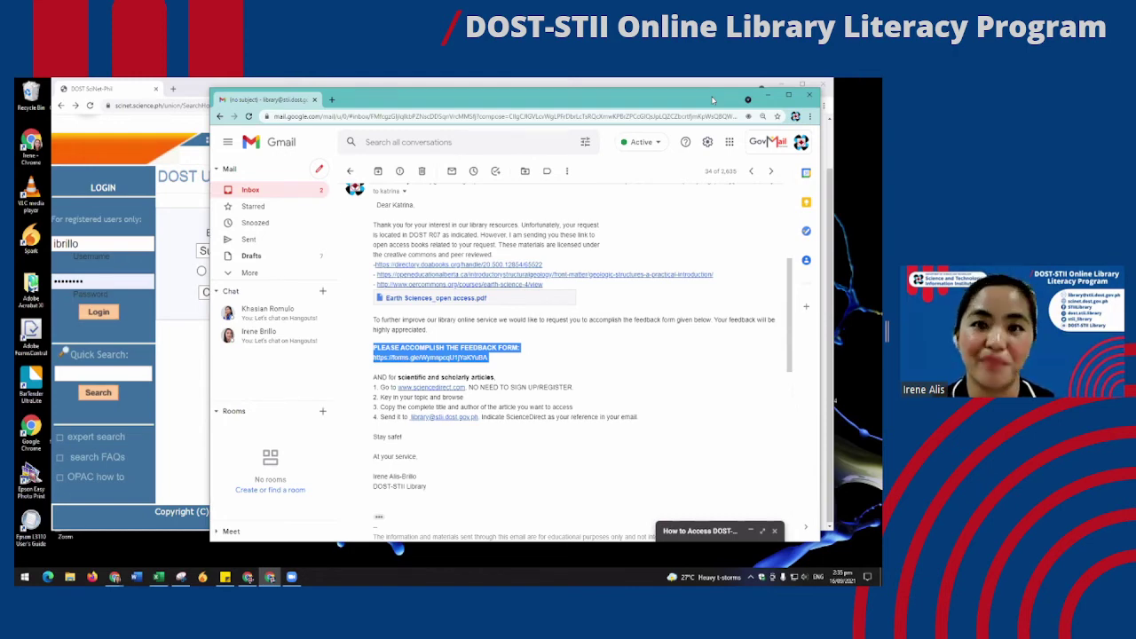
# Switch back to the DOST Union Catalog and rerun the expert search with the existing criteria
pyautogui.hotkey('alt', 'Tab')
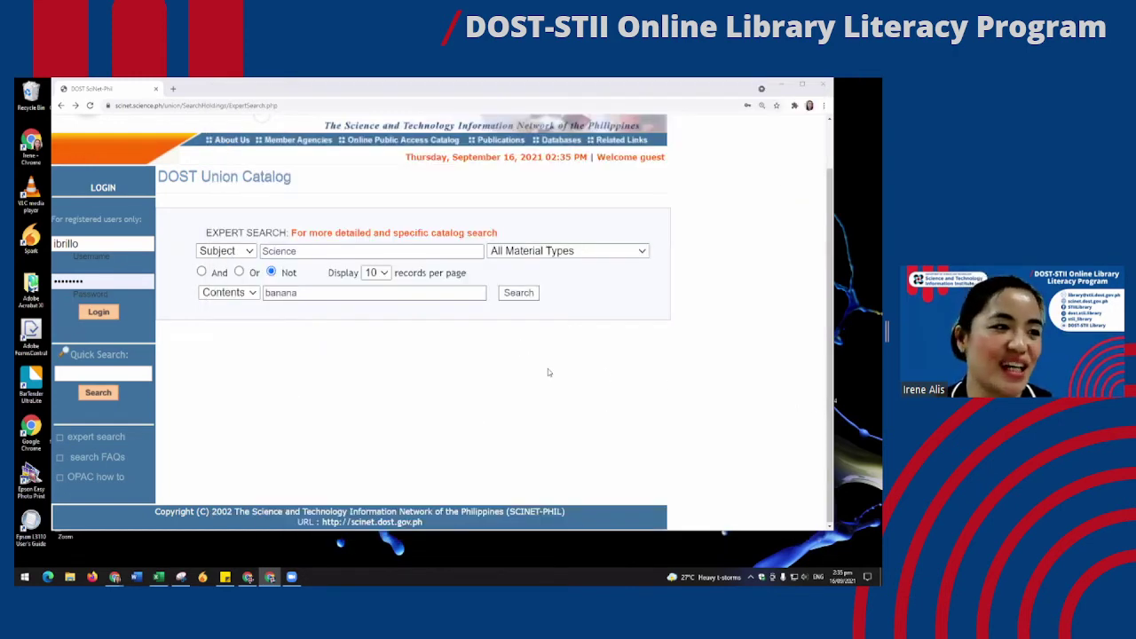
pyautogui.click(520, 294)
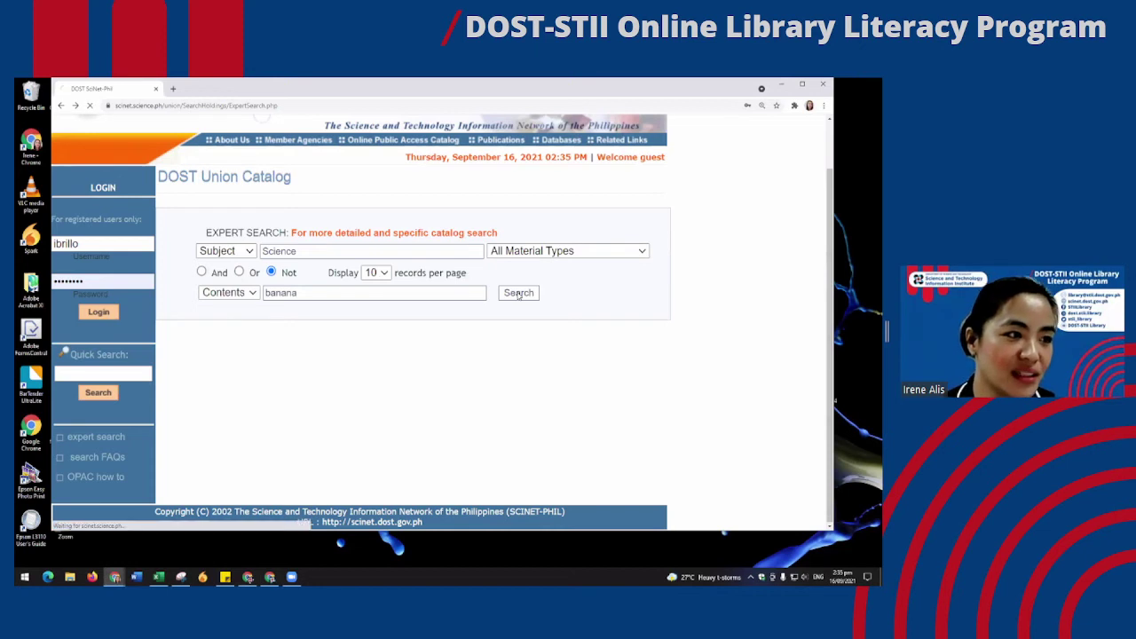